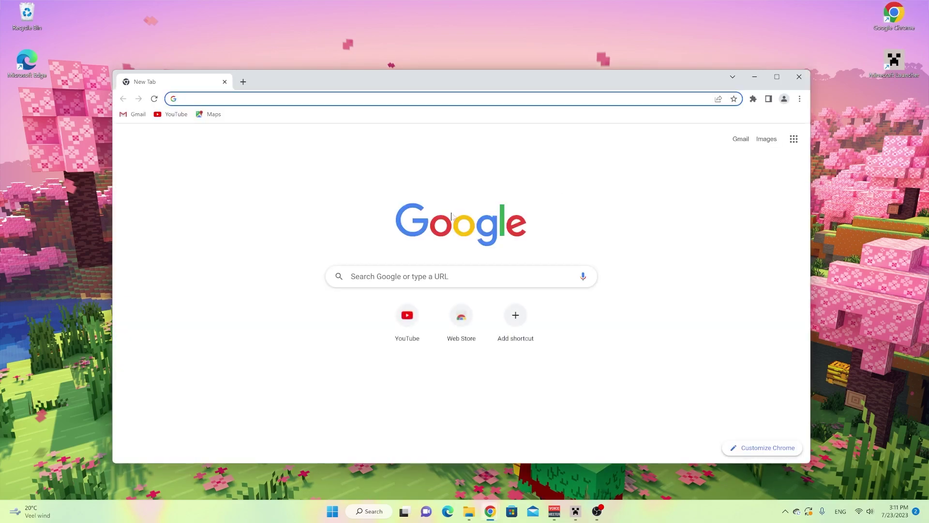
# - Go to shaderpacks.net and search the site for 'complementary'
pyautogui.write('shaderpacks')
pyautogui.press('Return')
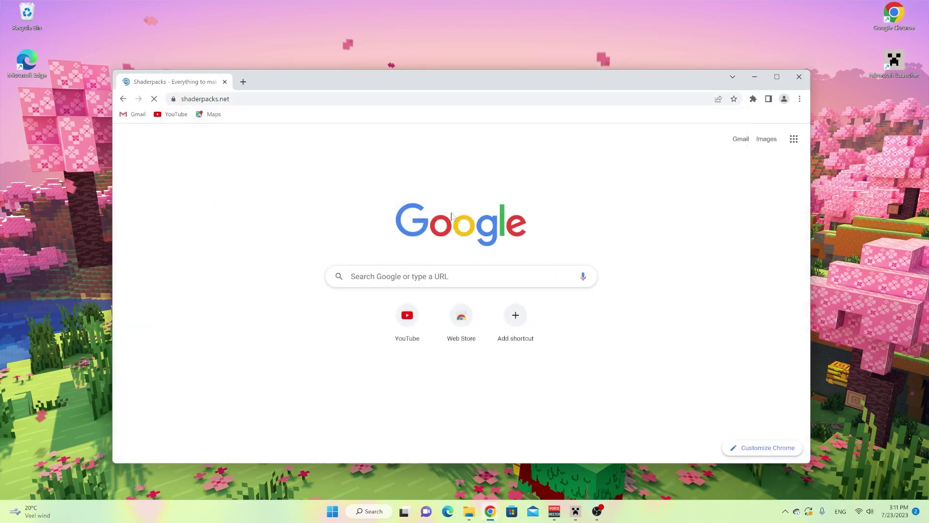
pyautogui.write('comple')
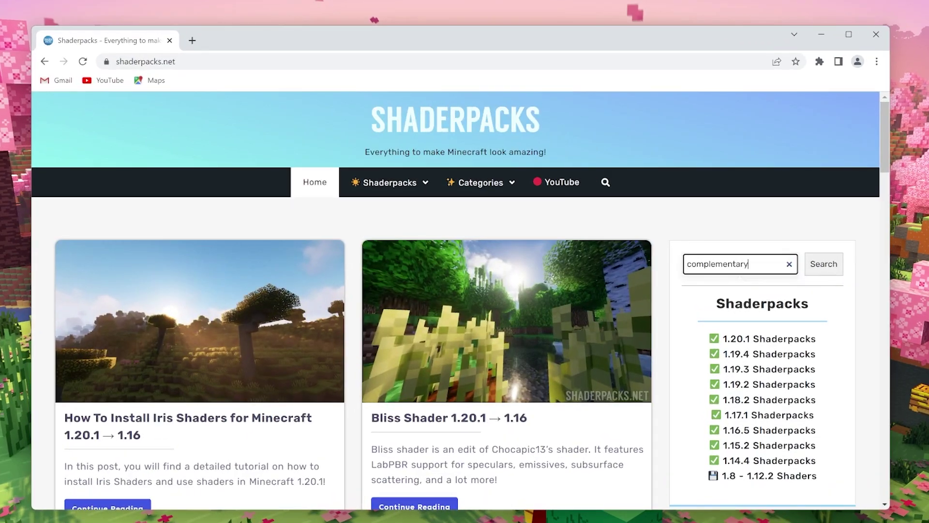
pyautogui.write('mentary')
pyautogui.press('Return')
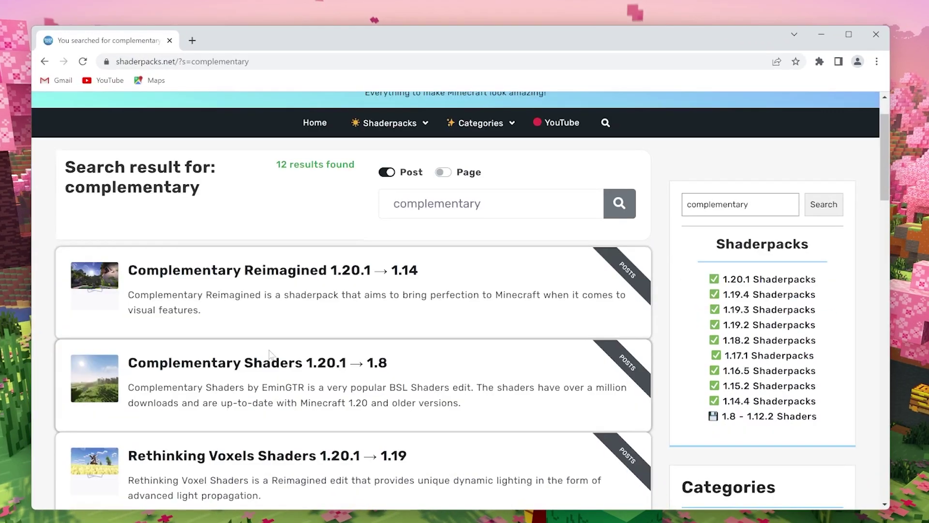
# - Download the Complementary Shaders 1.20.1 zip from CurseForge and place it on the desktop
pyautogui.click(259, 364)
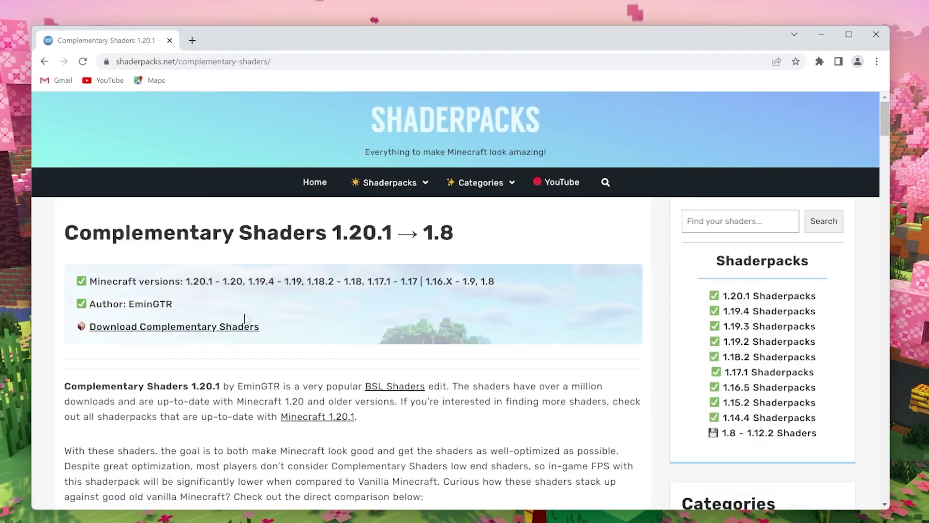
pyautogui.click(197, 332)
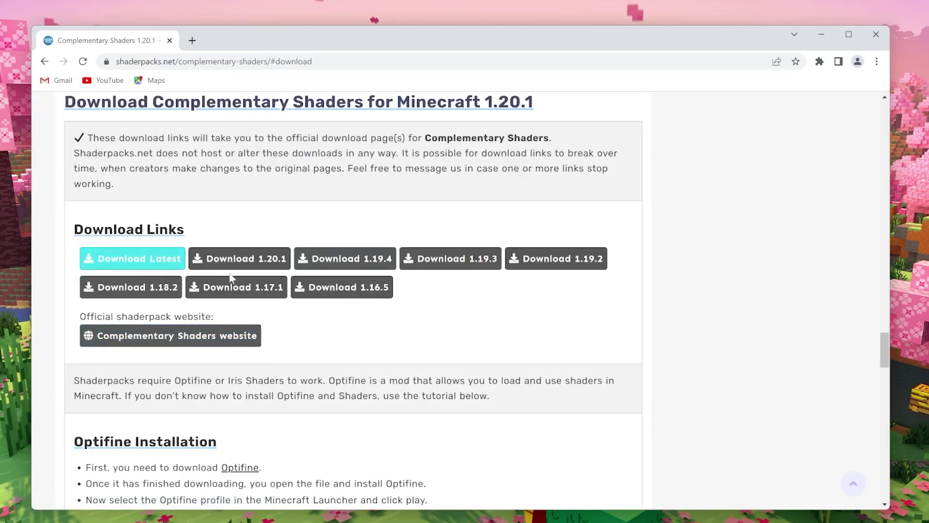
pyautogui.click(240, 261)
pyautogui.scroll(-1, 200, 280)
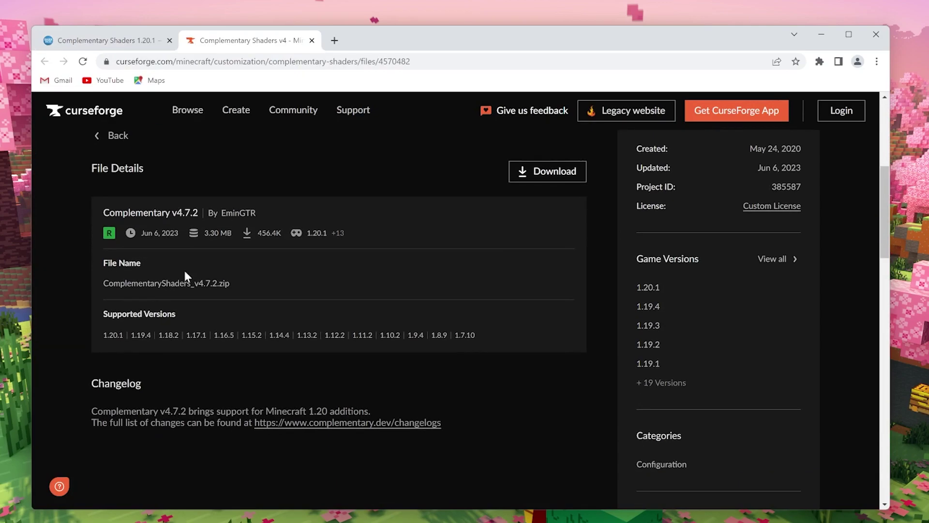
pyautogui.click(545, 172)
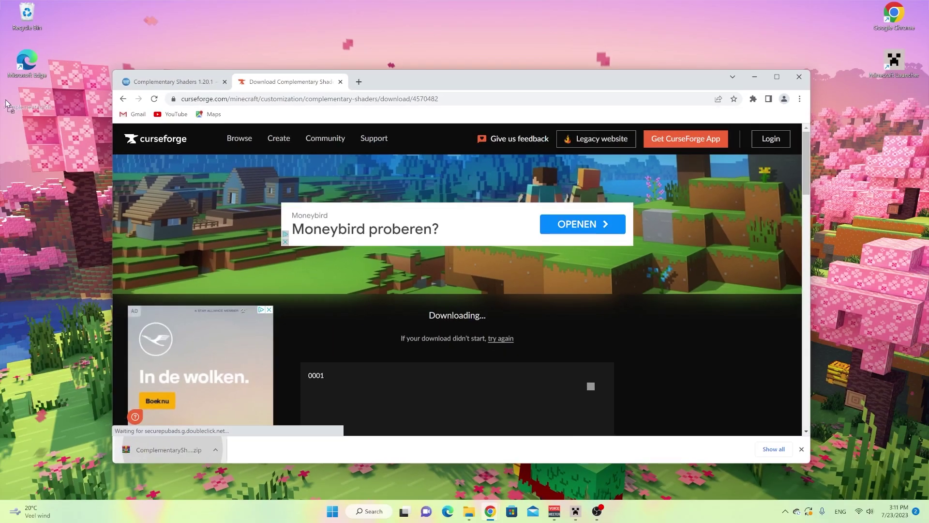
pyautogui.moveTo(107, 504); pyautogui.dragTo(27, 111)
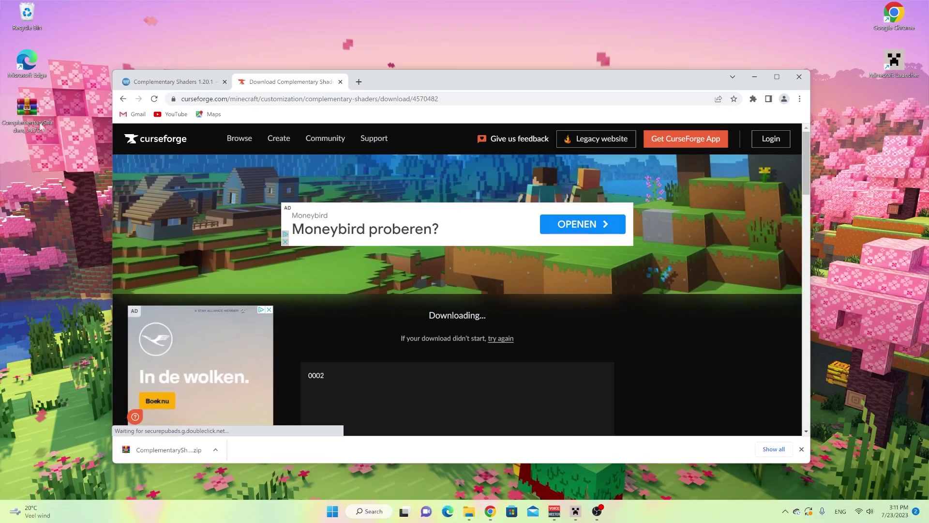
# - Follow the How To Install Iris Shaders guide to irisshaders.dev and download the universal Iris-Installer-3.0.1 jar
pyautogui.click(172, 82)
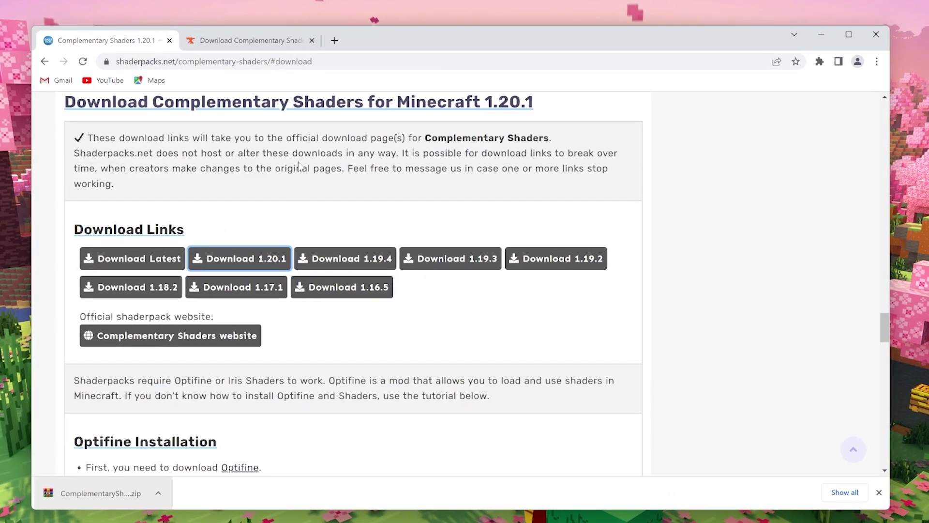
pyautogui.scroll(-4, 309, 164)
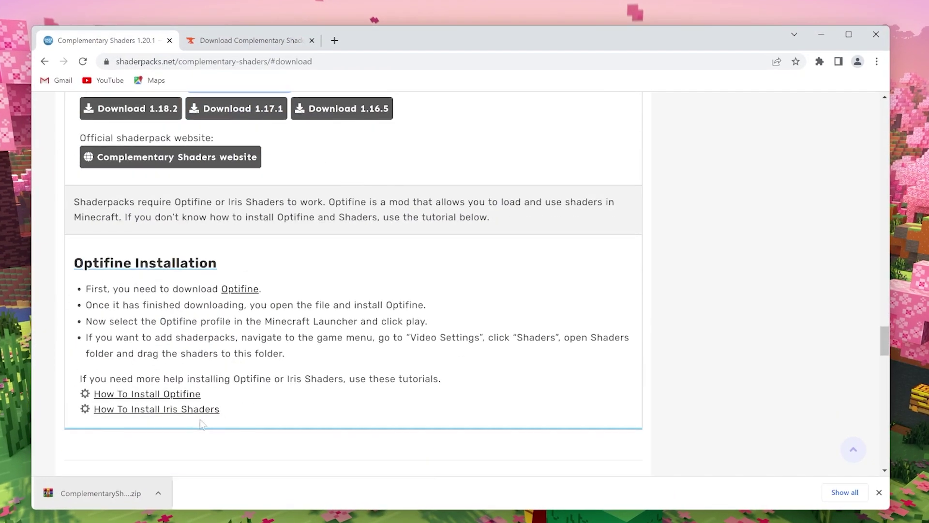
pyautogui.click(166, 409)
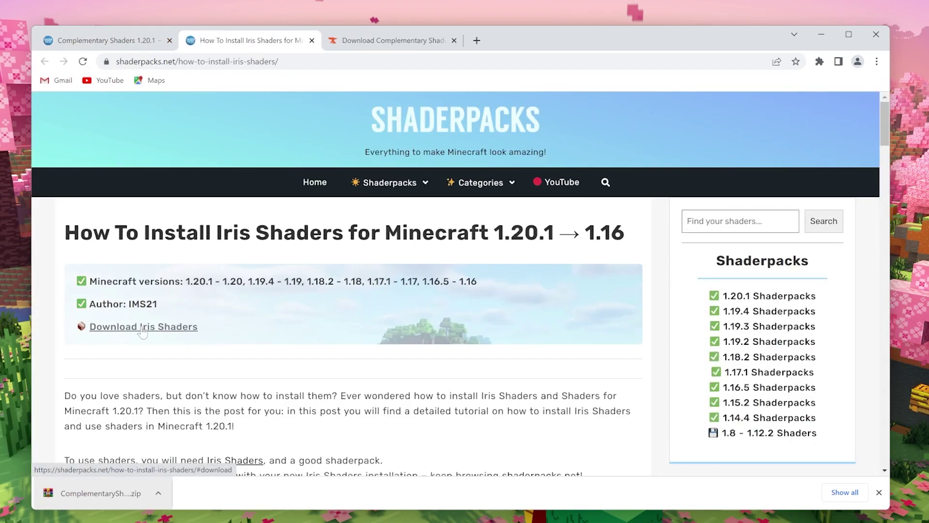
pyautogui.click(141, 327)
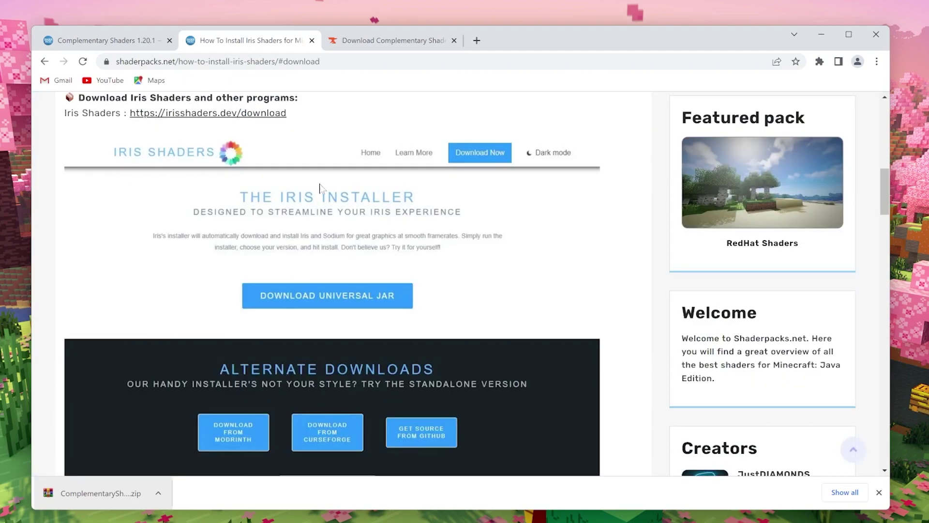
pyautogui.click(202, 116)
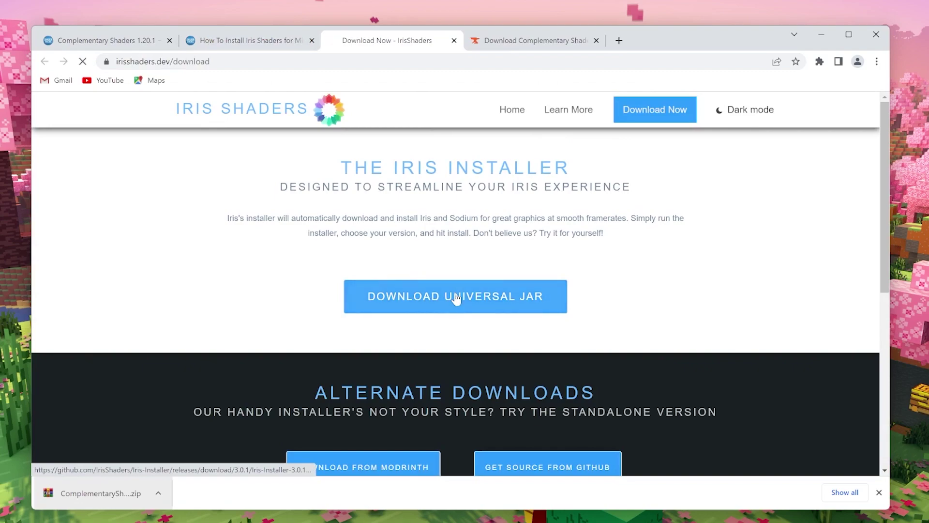
pyautogui.click(456, 298)
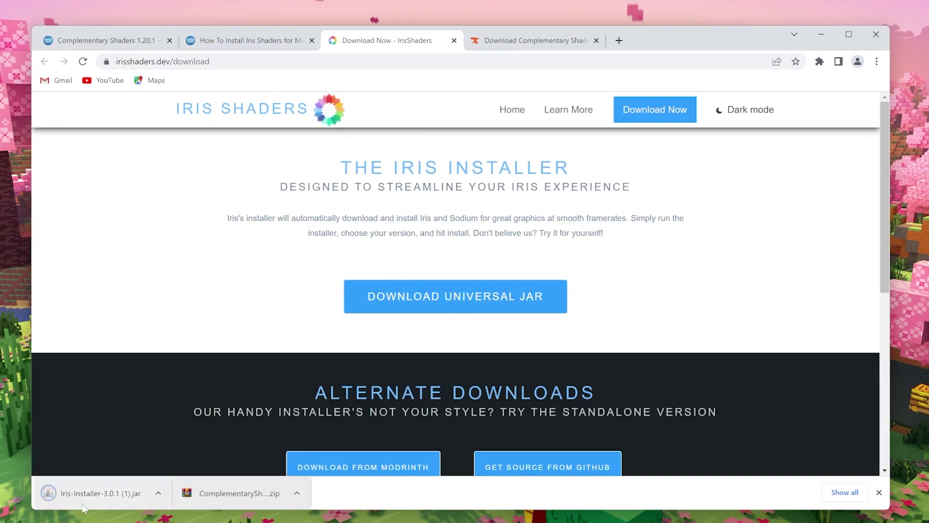
# - Run Iris-Installer-3.0.1 and do an Iris Install for Minecraft 1.20.1 into .minecraft
pyautogui.click(89, 498)
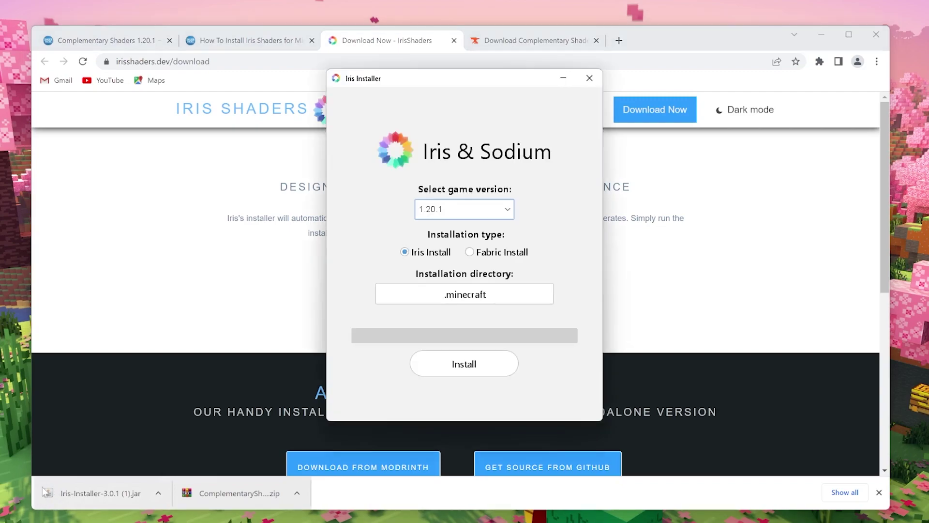
pyautogui.click(226, 43)
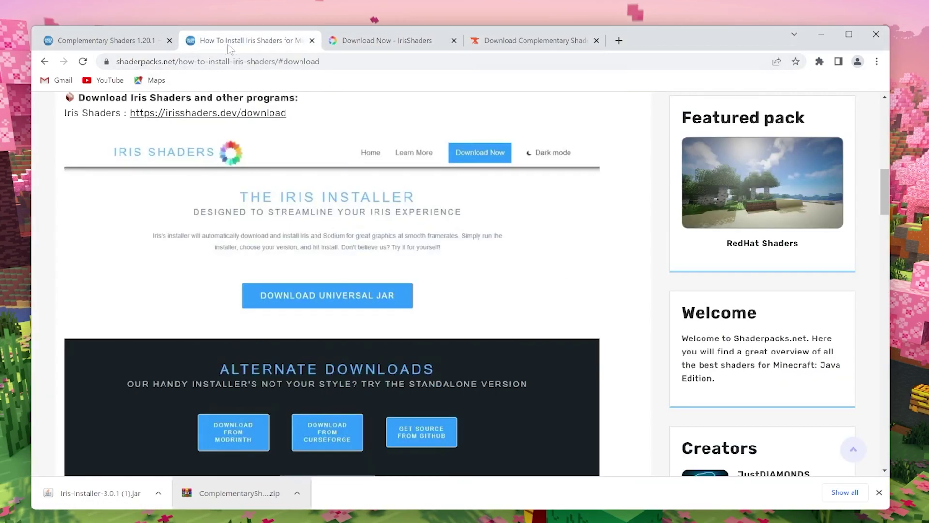
pyautogui.scroll(-11, 392, 227)
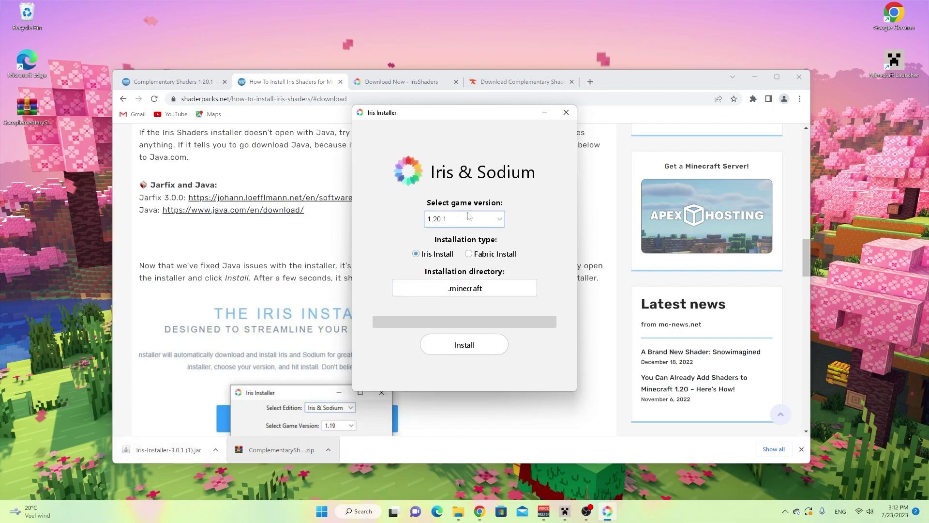
pyautogui.click(465, 345)
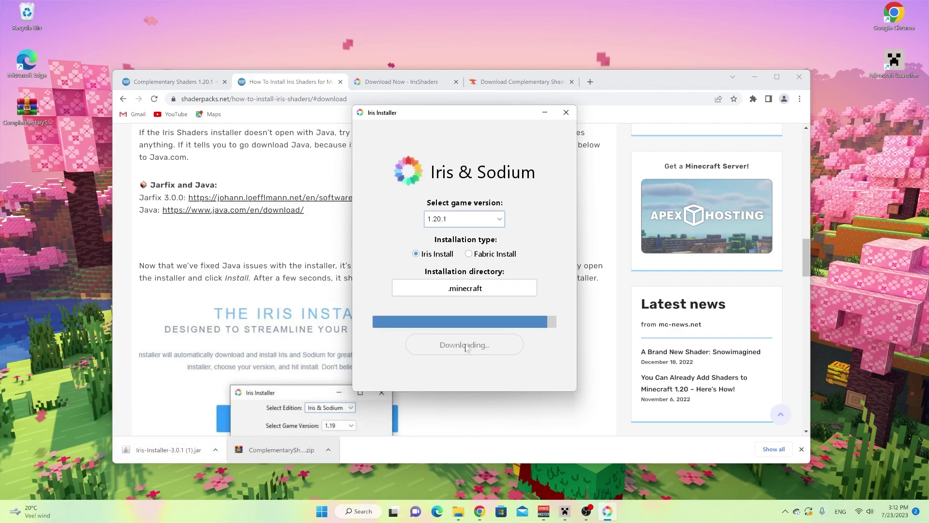
# - Close the installer and launch the Iris & Sodium for 1.20.1 installation, accepting the risk warning
pyautogui.click(566, 113)
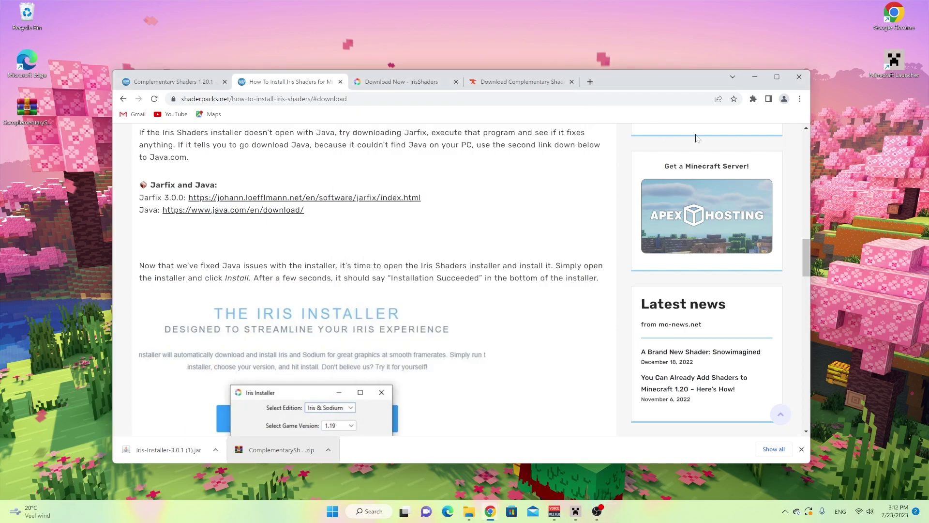
pyautogui.click(893, 60)
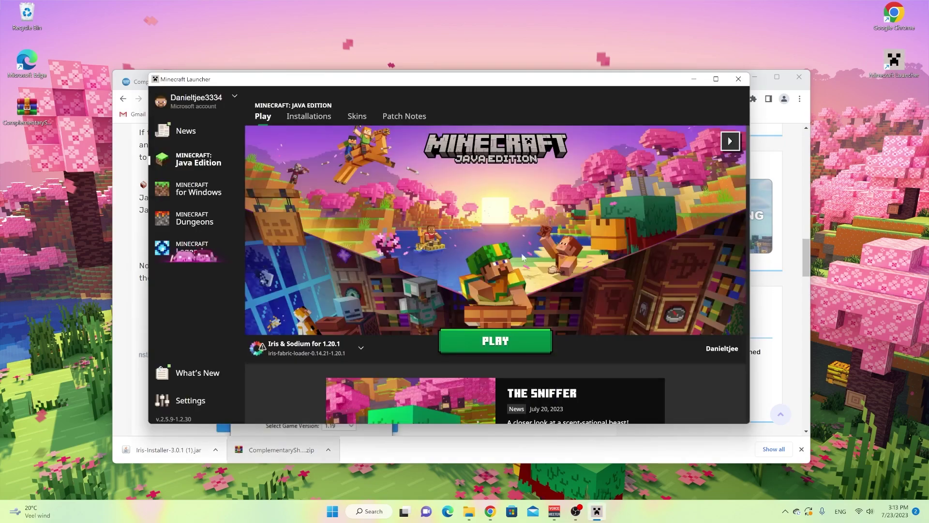
pyautogui.moveTo(265, 349)
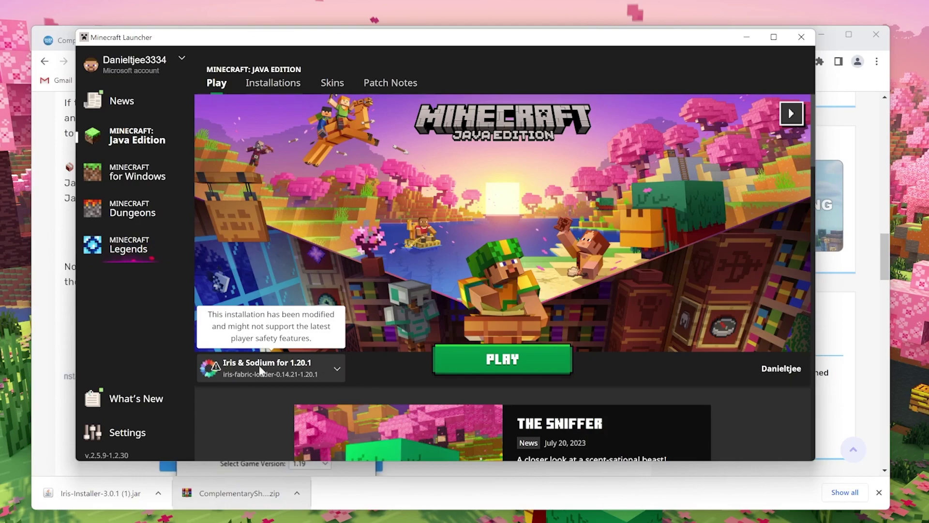
pyautogui.click(337, 369)
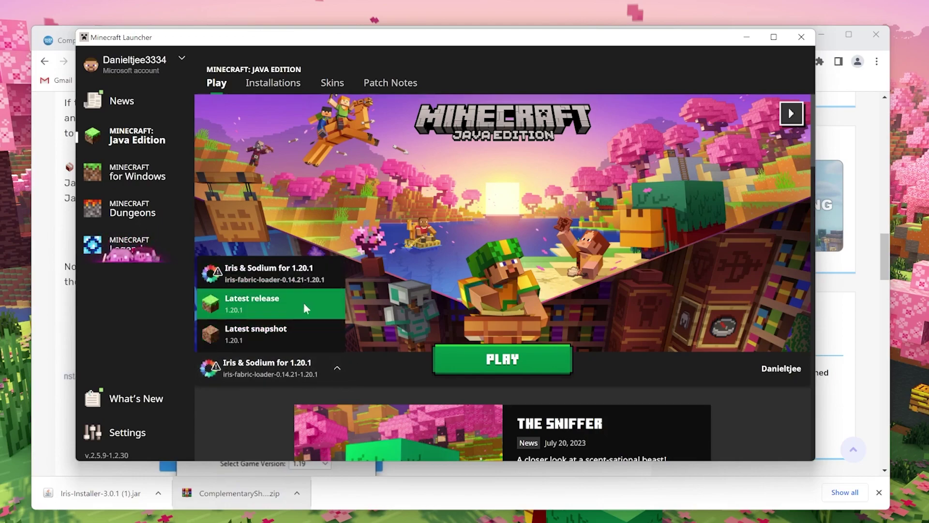
pyautogui.click(333, 359)
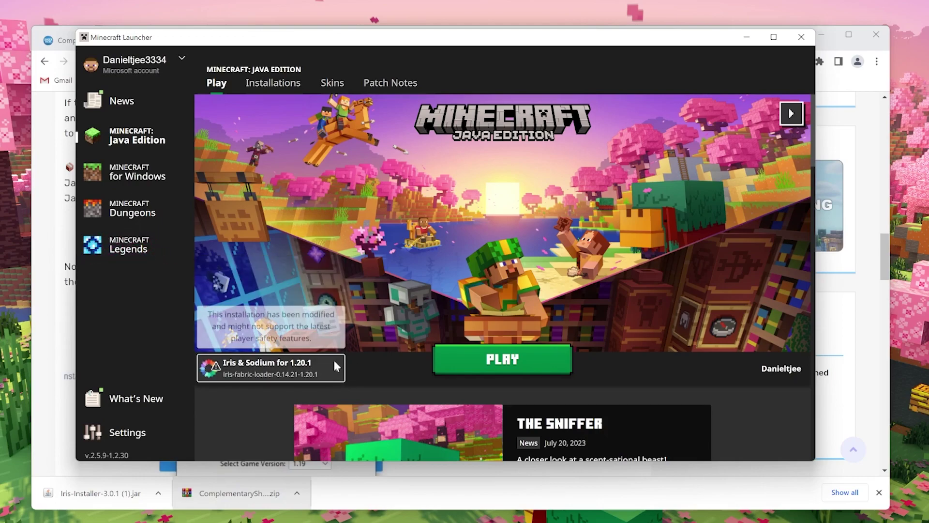
pyautogui.click(333, 359)
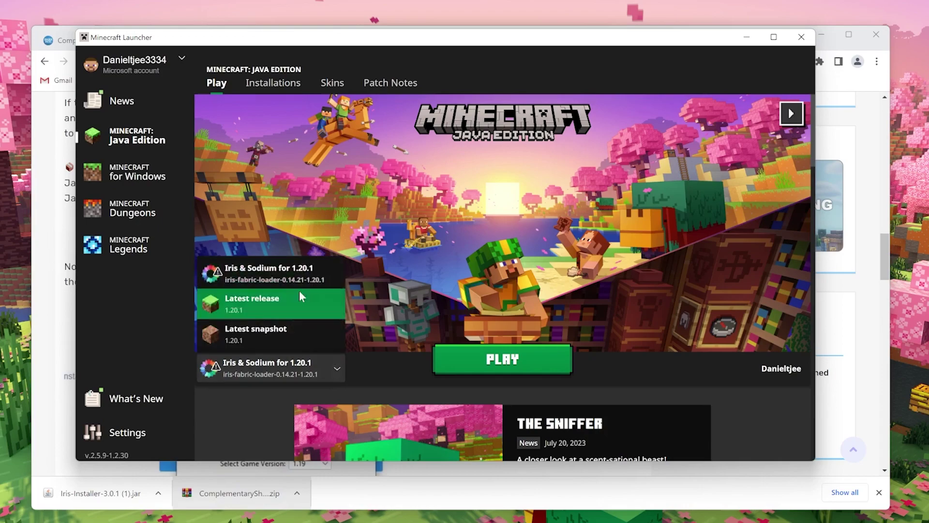
pyautogui.click(259, 279)
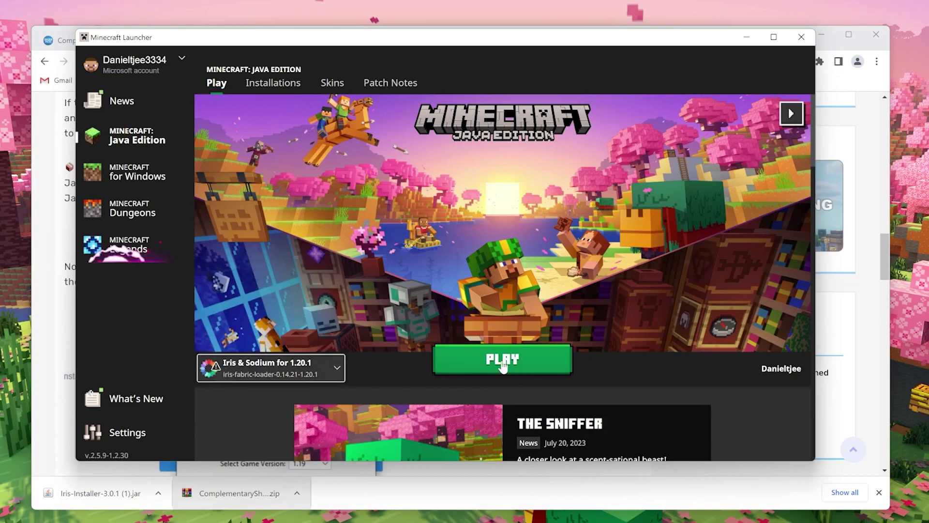
pyautogui.click(502, 363)
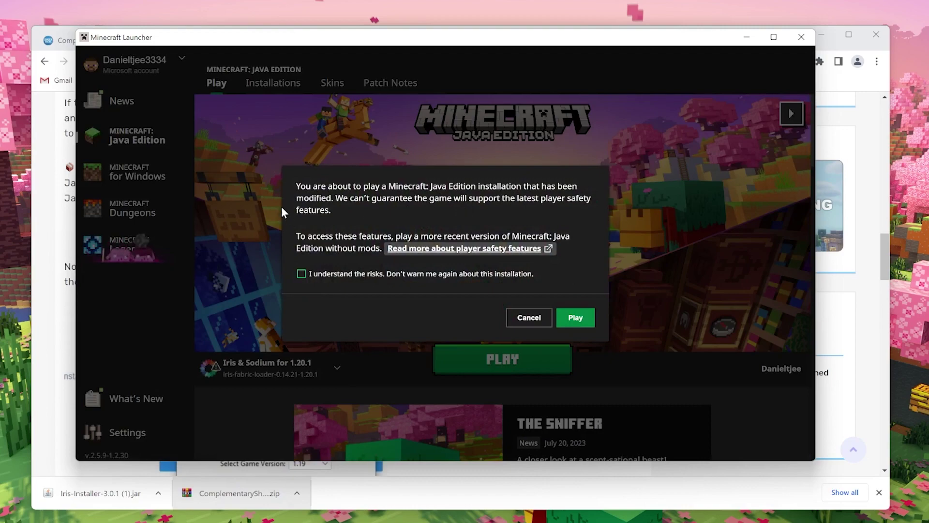
pyautogui.click(301, 274)
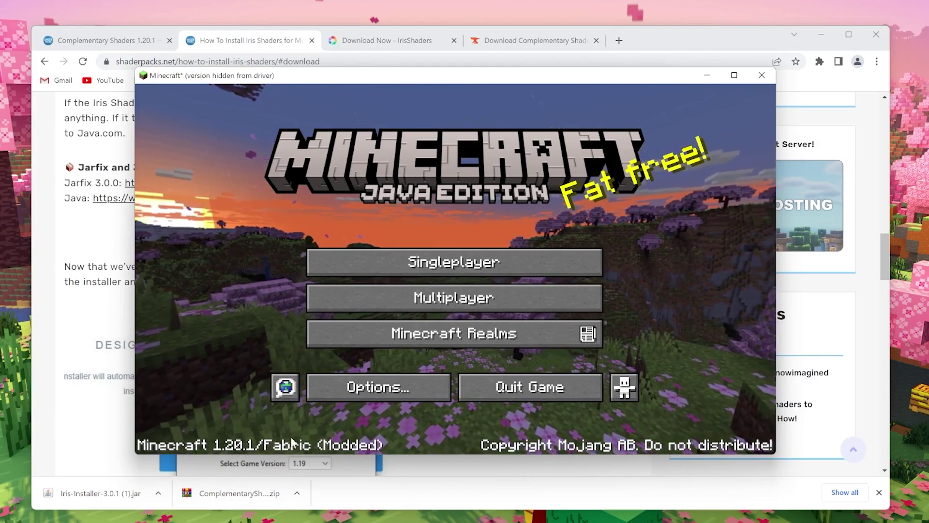
# - Go through Options and Video Settings to the Iris 1.6.4 Shader Packs screen, currently empty
pyautogui.click(380, 387)
pyautogui.click(336, 247)
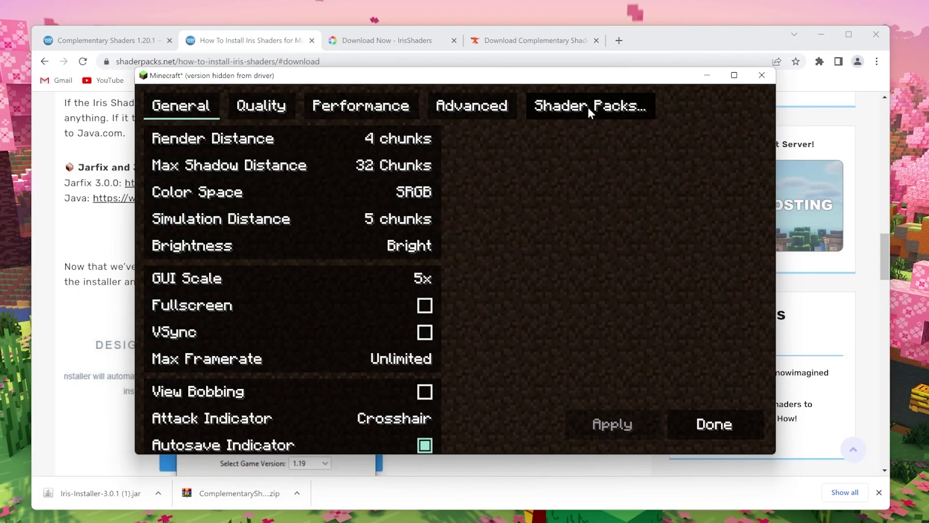
pyautogui.click(588, 108)
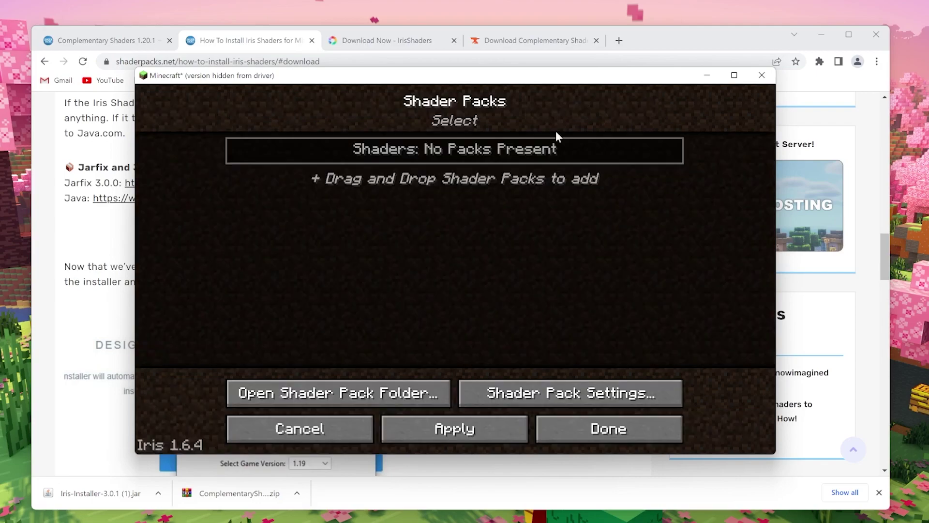
pyautogui.click(591, 428)
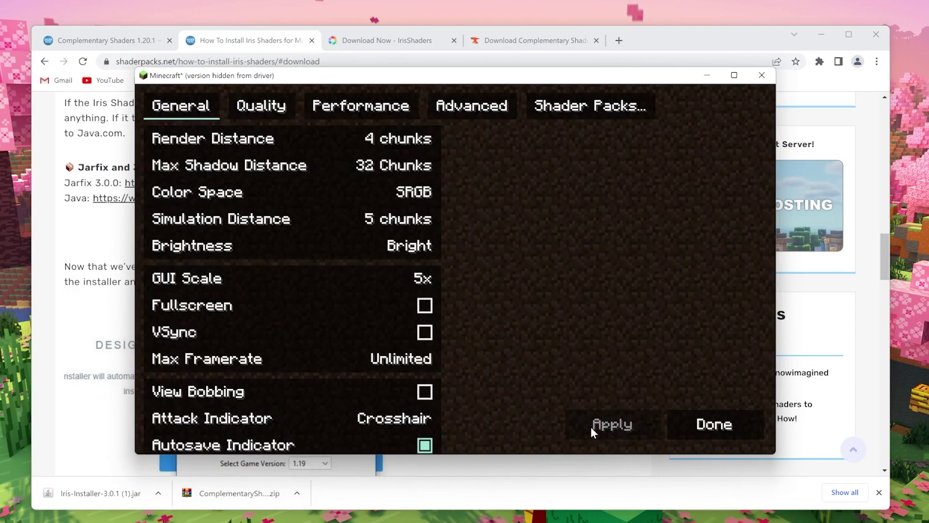
pyautogui.click(670, 424)
pyautogui.click(391, 409)
pyautogui.click(368, 382)
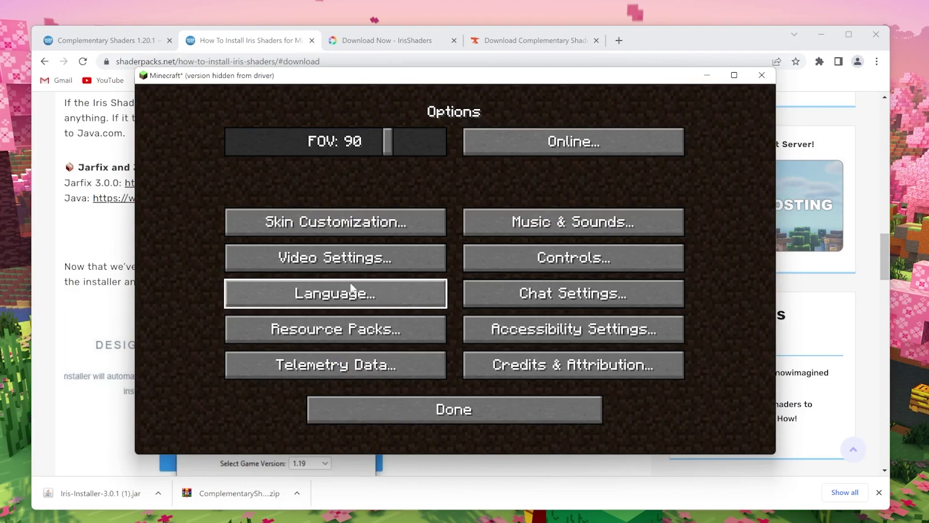
pyautogui.click(334, 259)
pyautogui.click(587, 106)
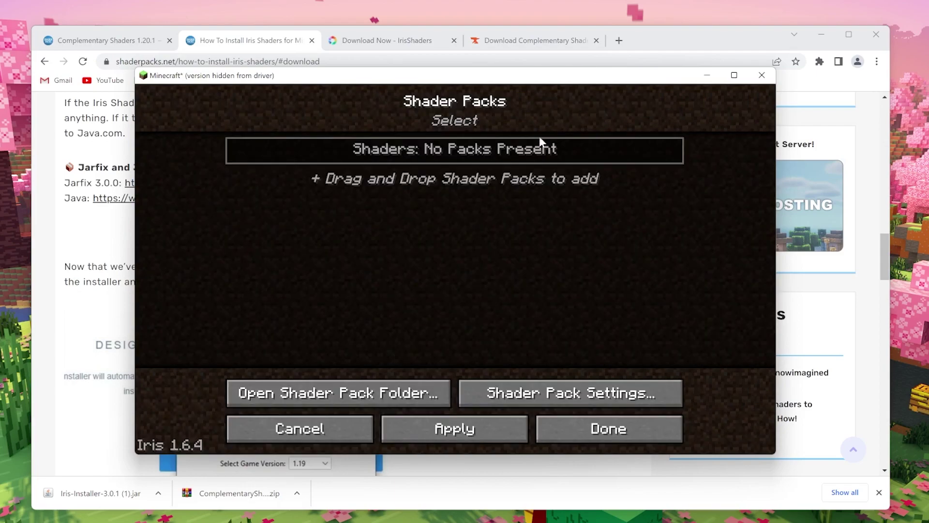
# - Move ComplementaryShaders_v4.7.2.zip from the desktop into the shaderpacks folder, then close that folder
pyautogui.click(341, 393)
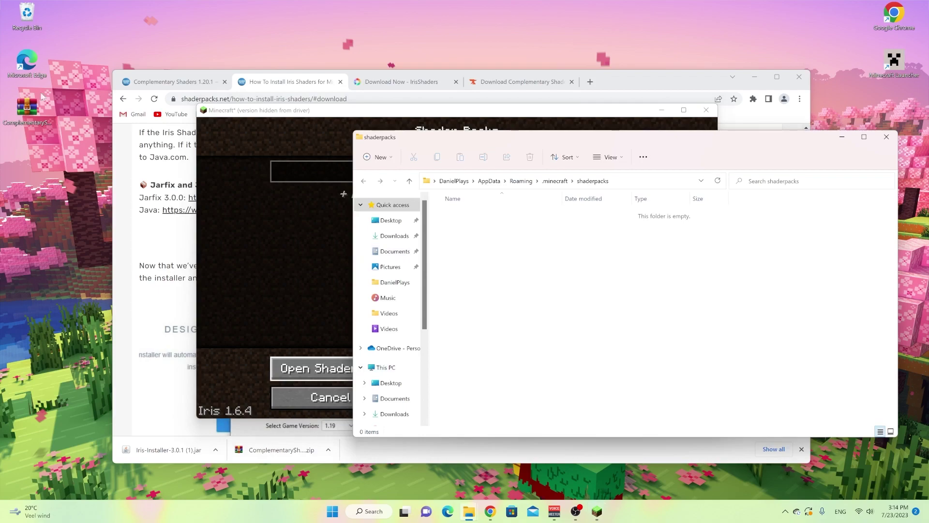
pyautogui.moveTo(42, 97); pyautogui.dragTo(501, 285)
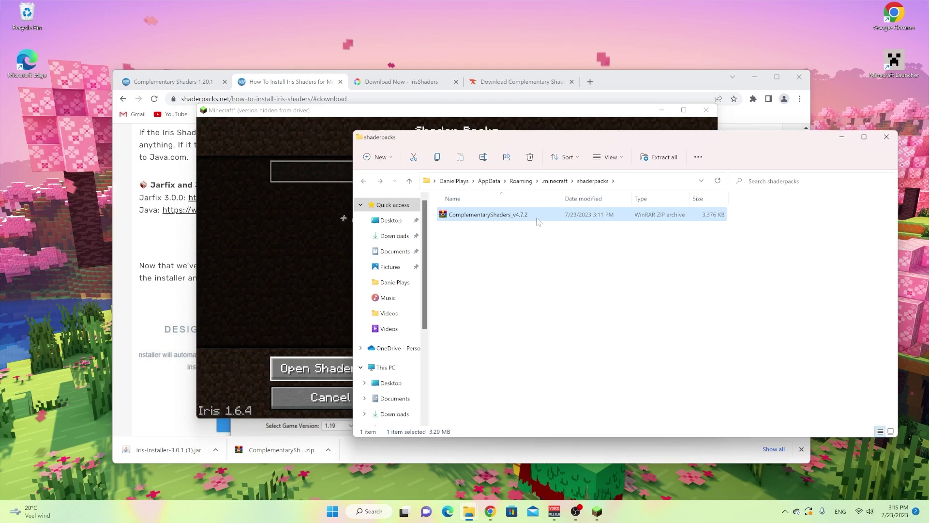
pyautogui.click(886, 137)
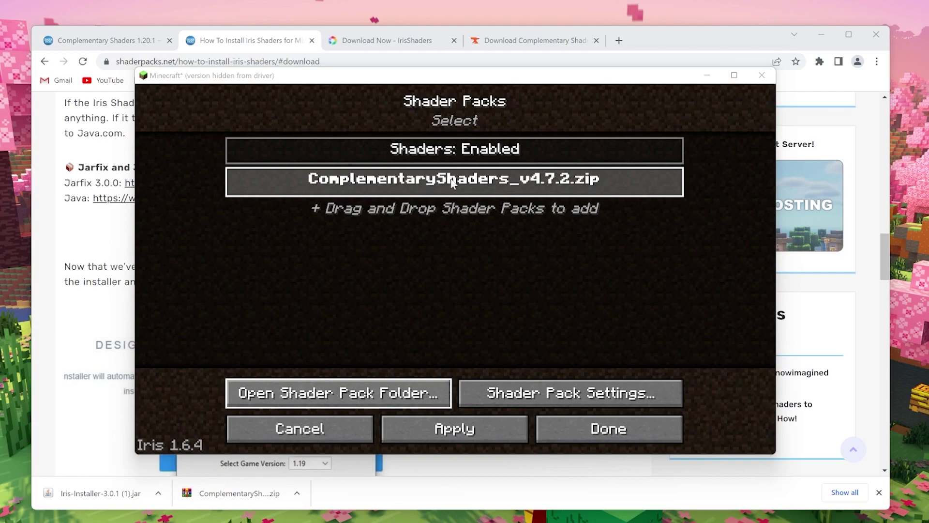
# - Select and apply ComplementaryShaders_v4.7.2.zip, then back out of Video Settings and Options
pyautogui.click(452, 183)
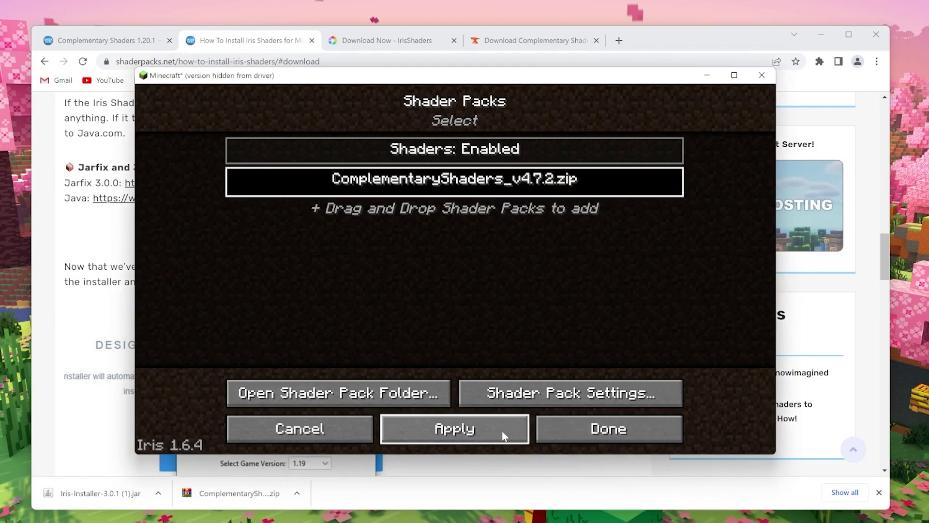
pyautogui.click(578, 433)
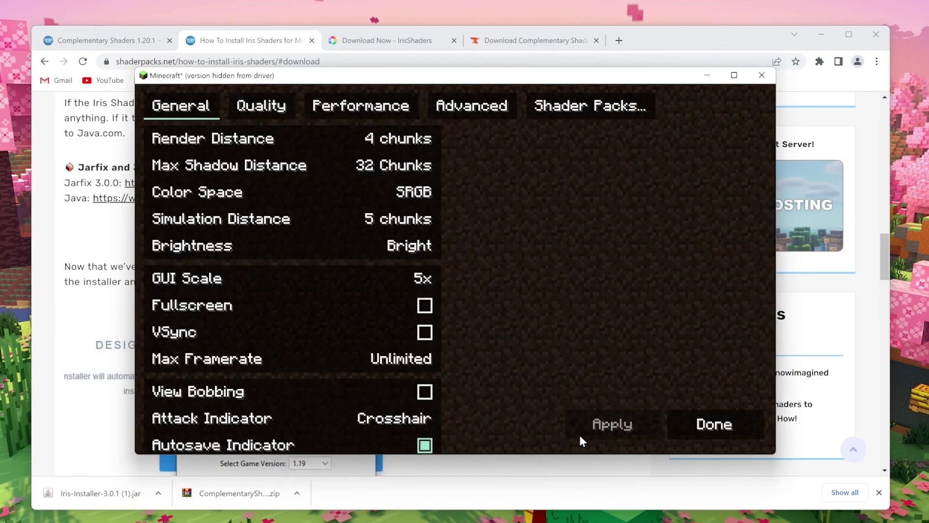
pyautogui.click(721, 425)
pyautogui.click(503, 419)
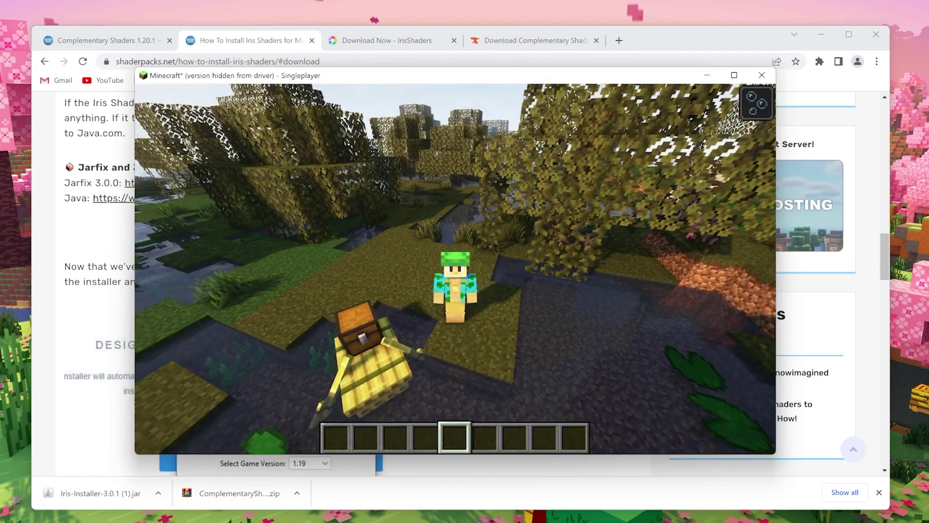
# - Pause the game and open the Complementary Shaders pack settings from the Shader Packs screen
pyautogui.press('Escape')
pyautogui.click(375, 307)
pyautogui.click(360, 255)
pyautogui.click(590, 105)
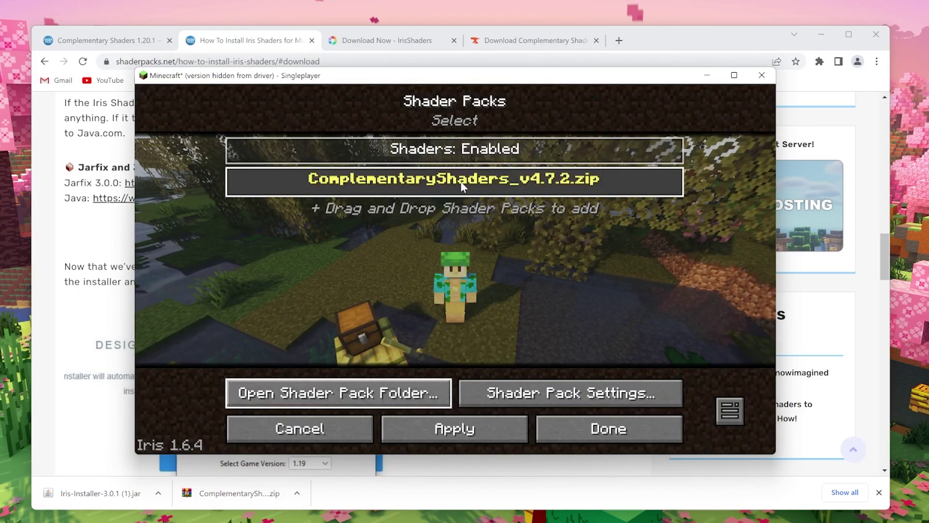
pyautogui.click(563, 393)
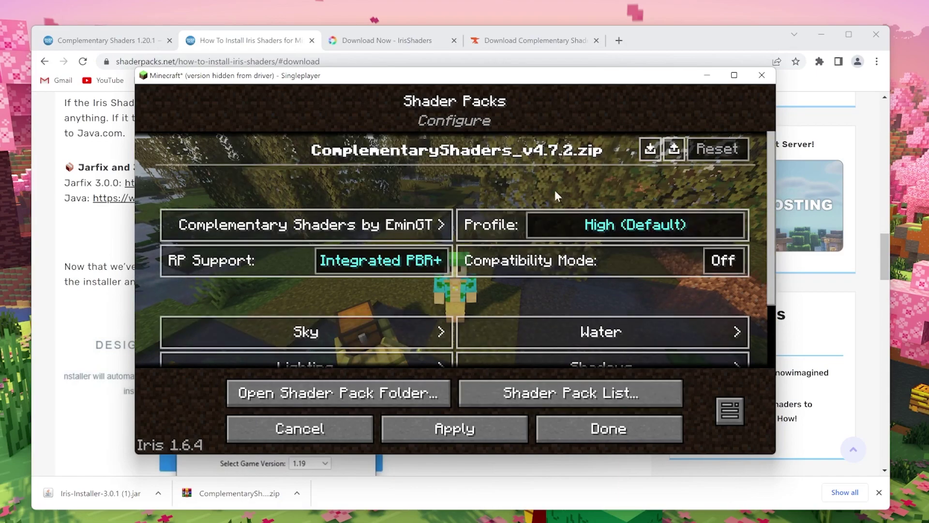
# - Set the shader profile to Potato, apply it, and return to the shaded world
pyautogui.click(568, 223)
pyautogui.click(587, 223)
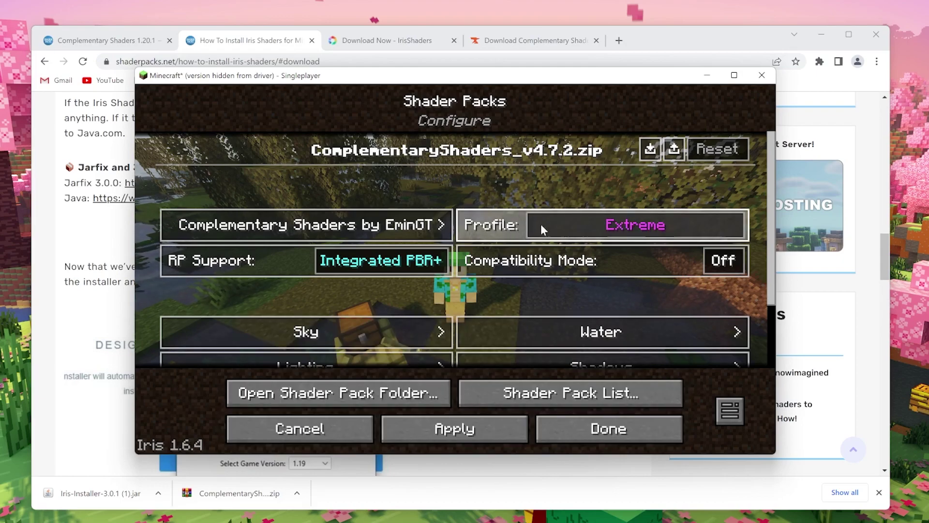
pyautogui.click(558, 225)
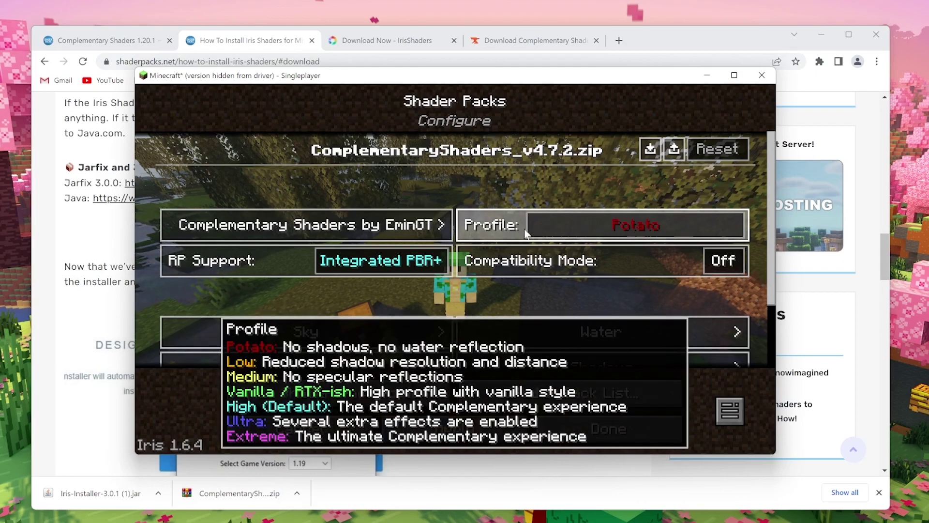
pyautogui.scroll(-1, 580, 358)
pyautogui.click(498, 428)
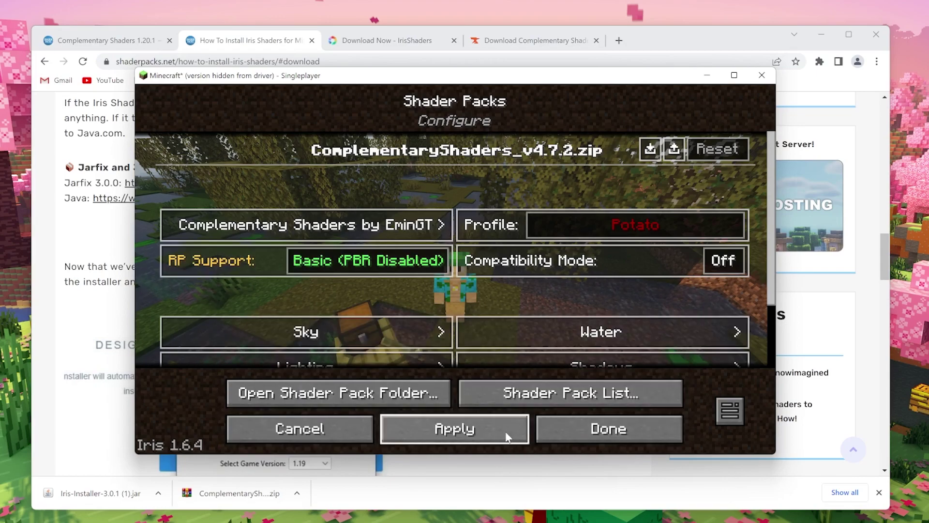
pyautogui.click(505, 437)
pyautogui.press('Escape')
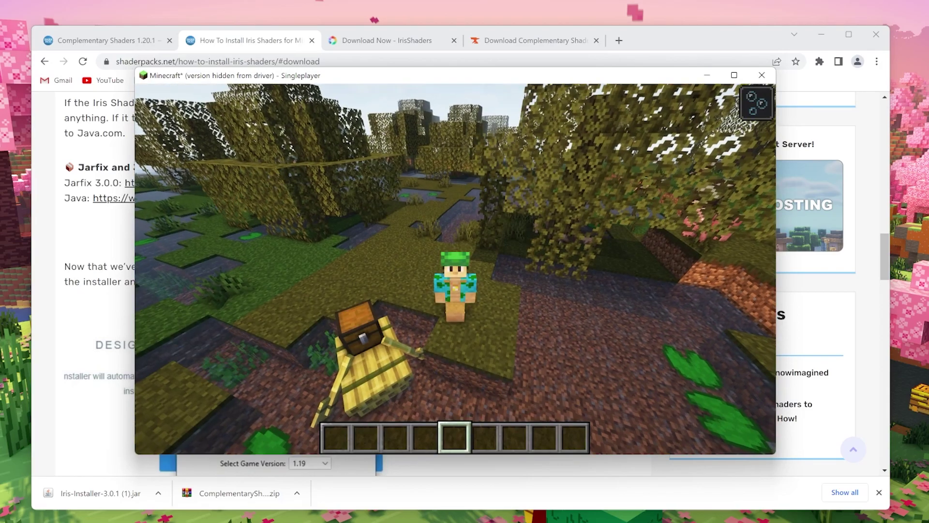
pyautogui.moveTo(454, 269)
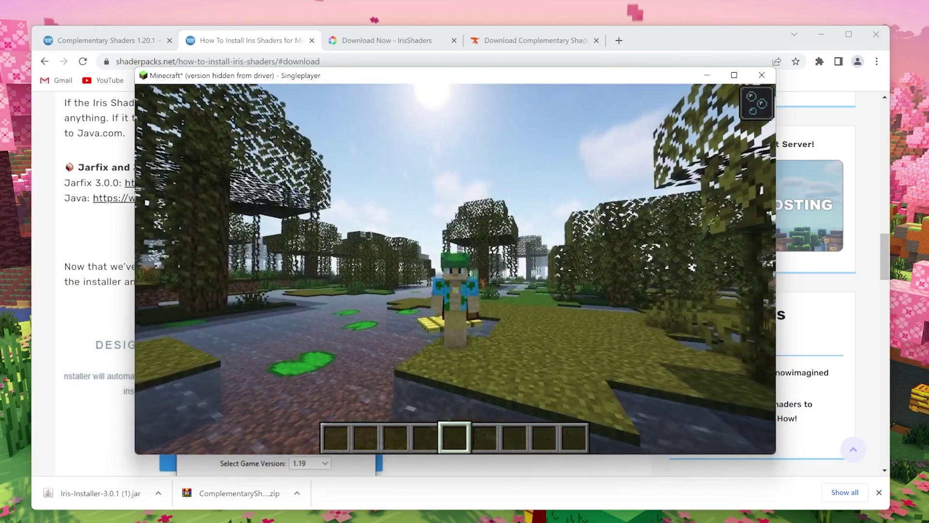